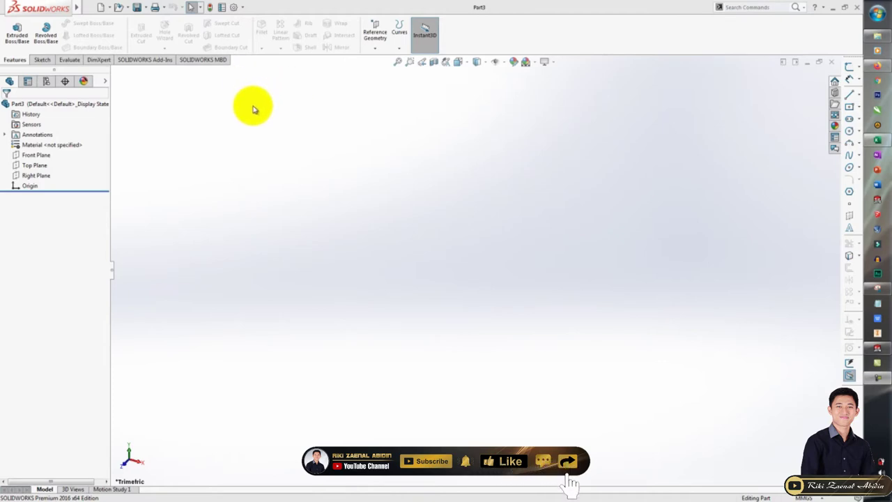
# Start a new sketch on the Top Plane.
pyautogui.click(248, 149)
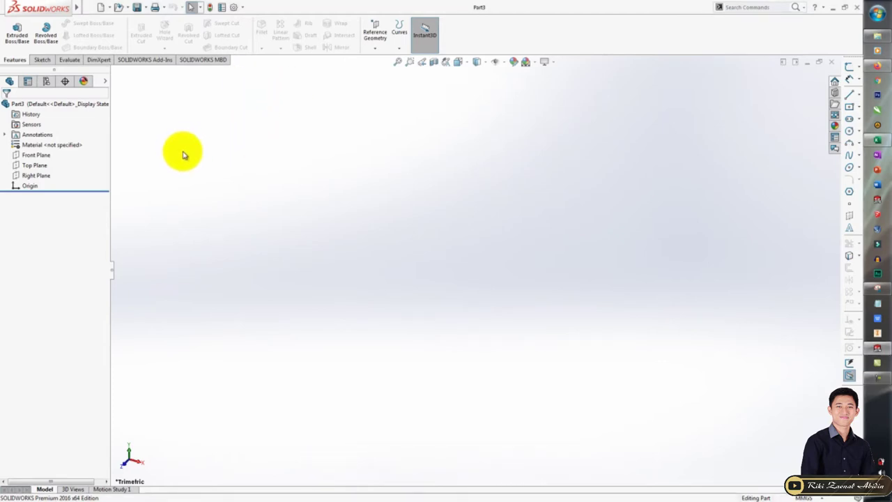
pyautogui.click(179, 125)
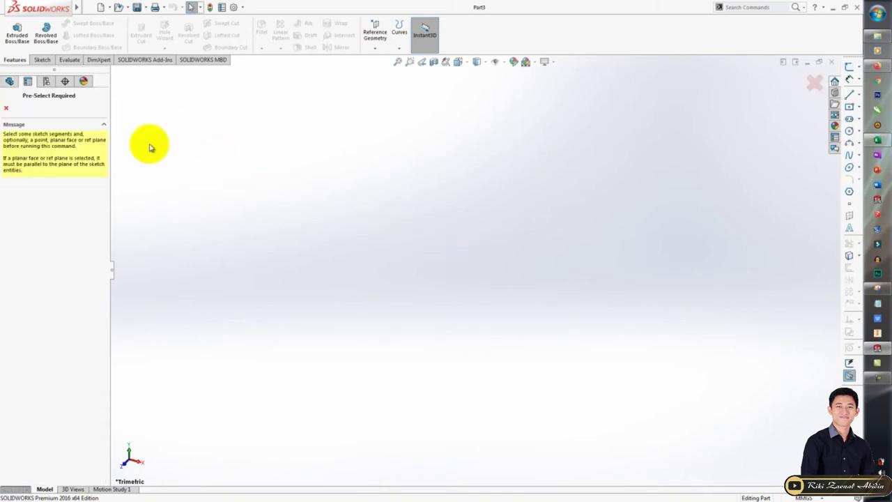
pyautogui.click(42, 60)
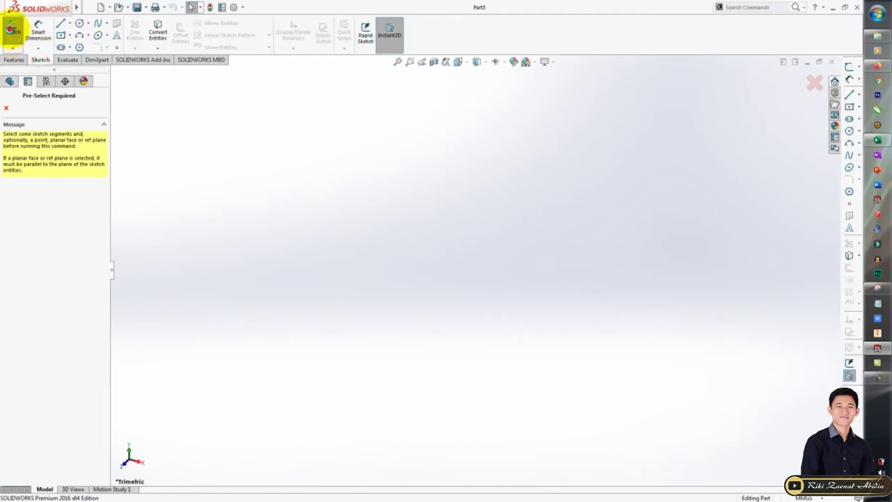
pyautogui.click(12, 31)
pyautogui.click(649, 272)
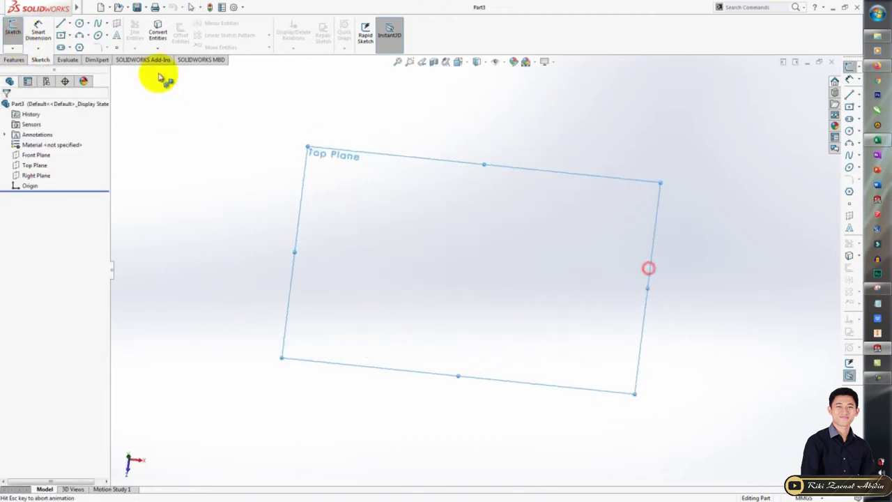
# Draw a center rectangle from the origin, exit the sketch and start a 10 mm boss extrusion.
pyautogui.click(61, 35)
pyautogui.click(477, 269)
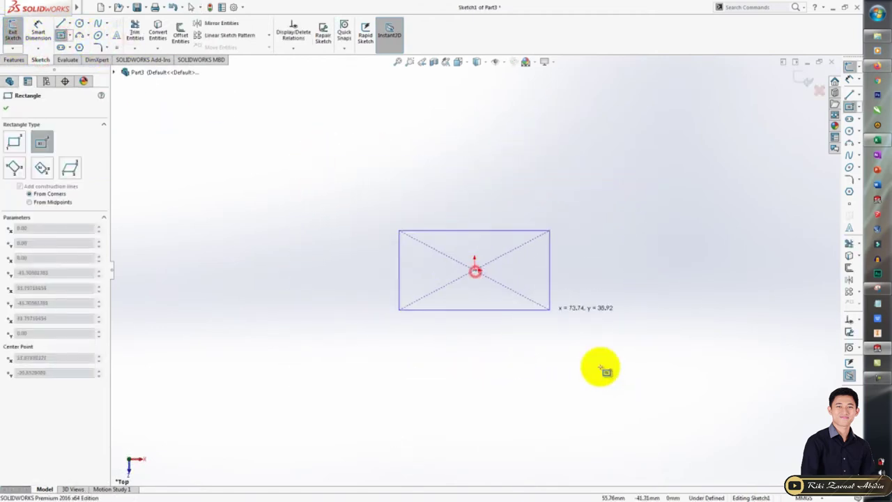
pyautogui.click(626, 392)
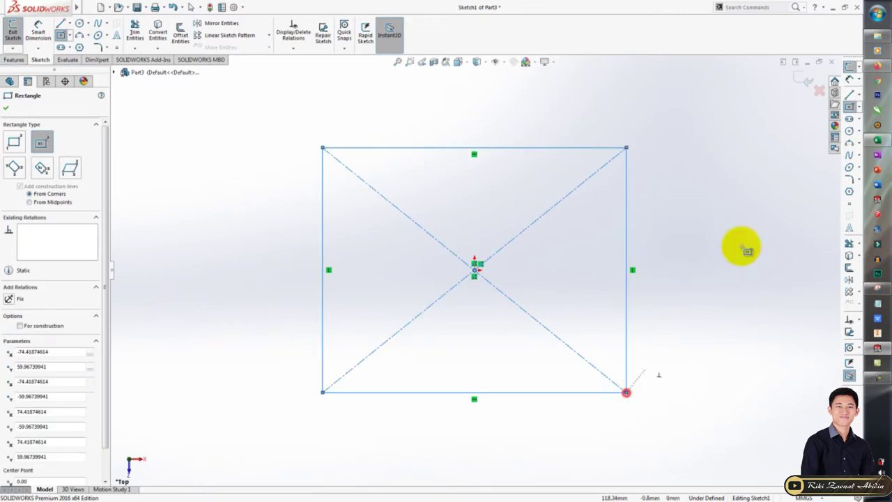
pyautogui.click(806, 78)
pyautogui.click(329, 245)
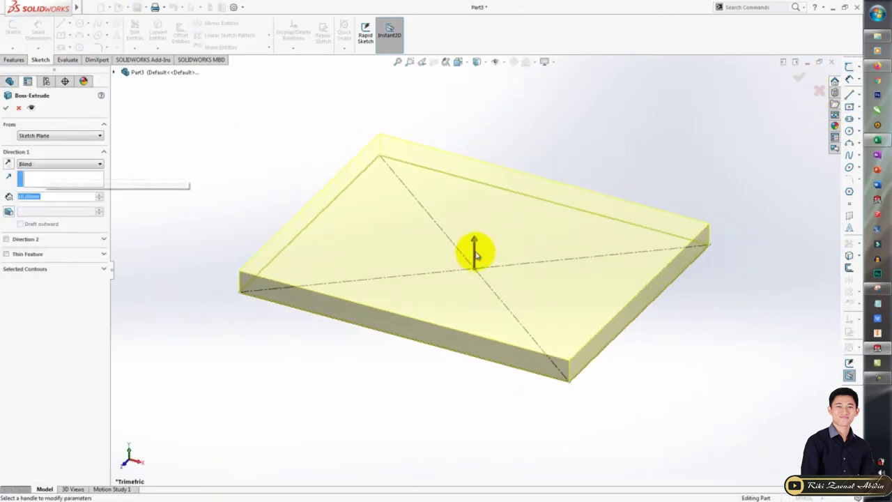
# Pull the extrusion up to about 116 mm deep and accept Boss-Extrude1.
pyautogui.moveTo(475, 254); pyautogui.dragTo(497, 131)
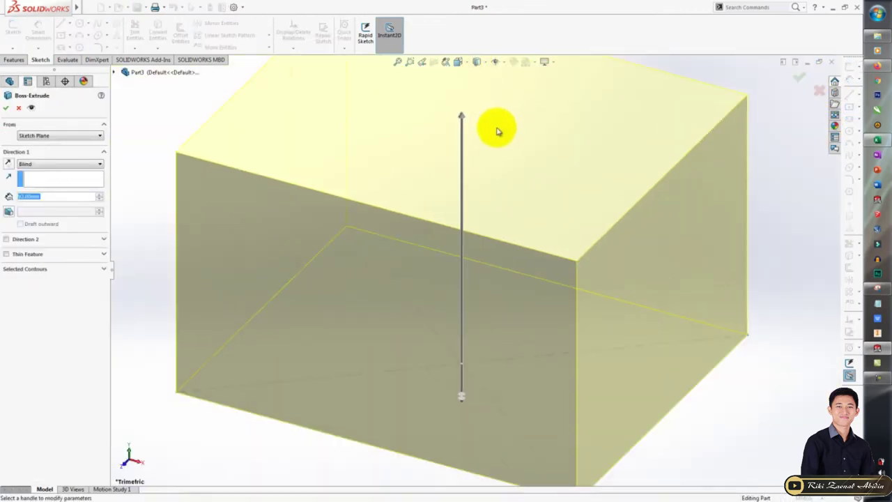
pyautogui.press('f')
pyautogui.moveTo(470, 205); pyautogui.dragTo(469, 177)
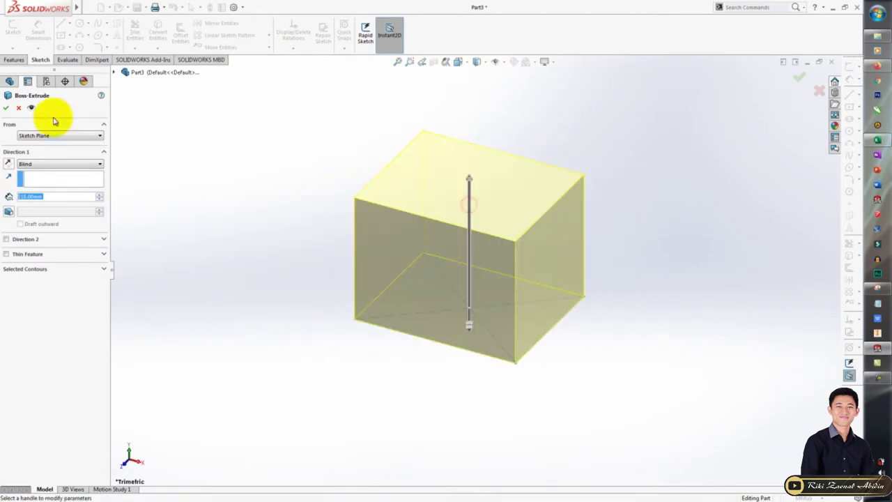
pyautogui.click(6, 108)
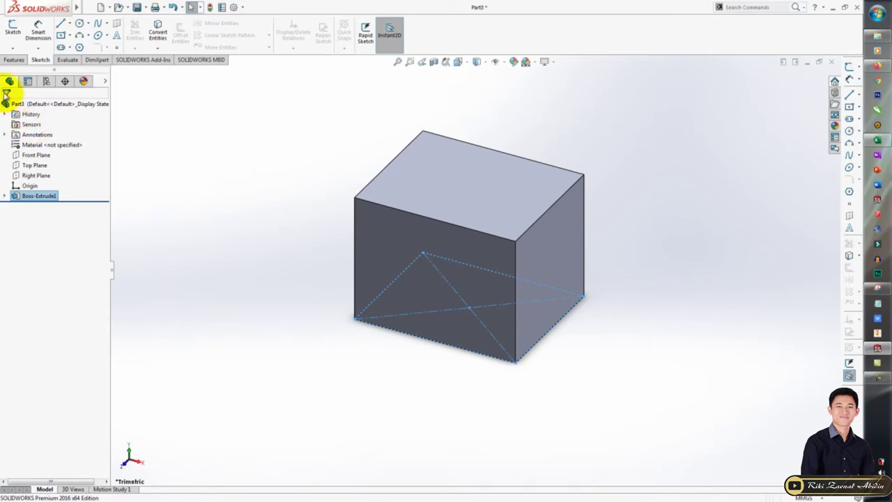
# Start a Chamfer feature in Angle distance mode, defaulting to 10 mm at 45°.
pyautogui.click(14, 60)
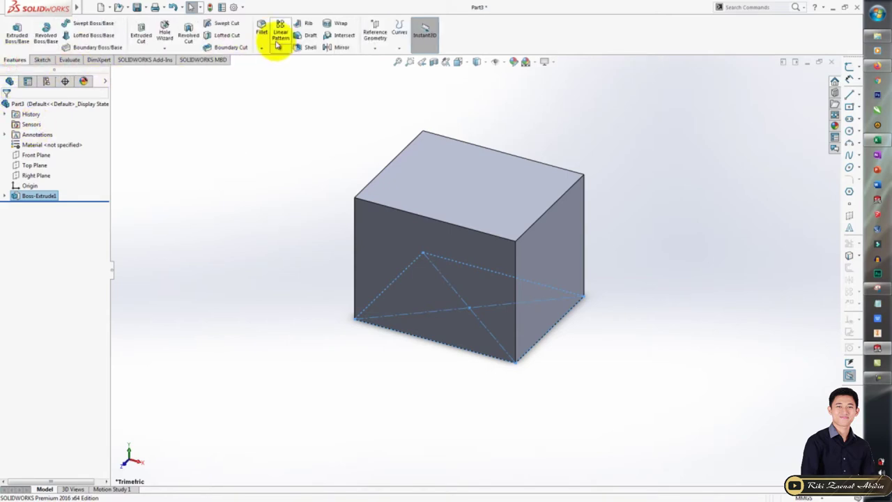
pyautogui.click(264, 50)
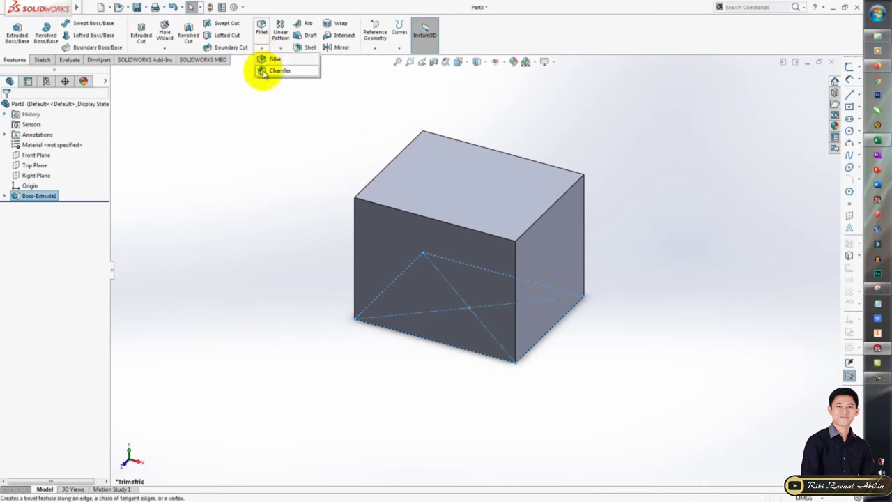
pyautogui.click(265, 70)
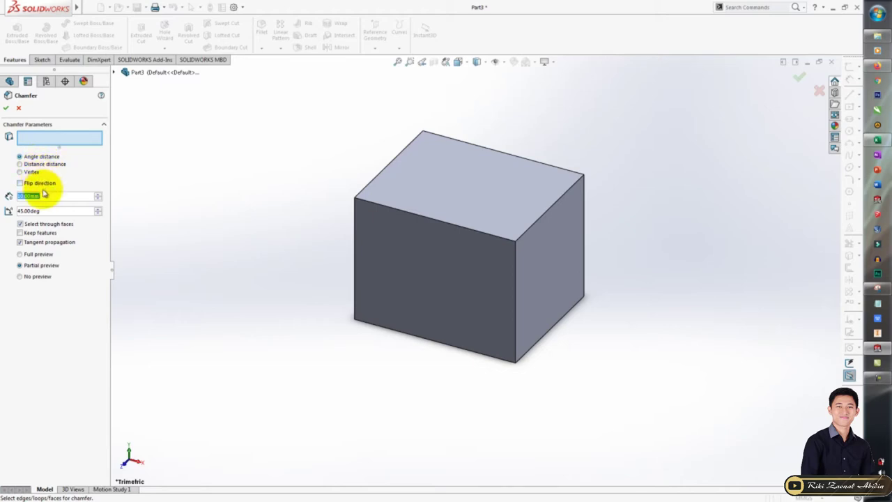
pyautogui.click(44, 211)
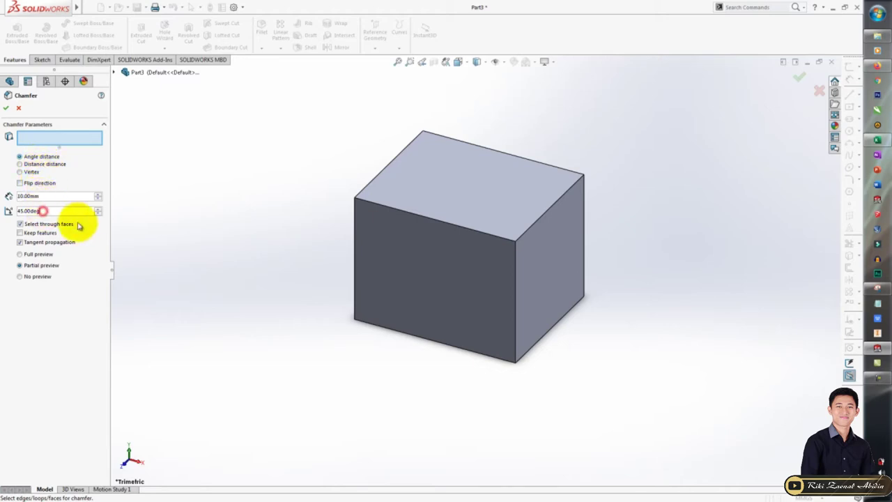
# Select the box's top-front edge for the chamfer and orbit to inspect it.
pyautogui.click(372, 203)
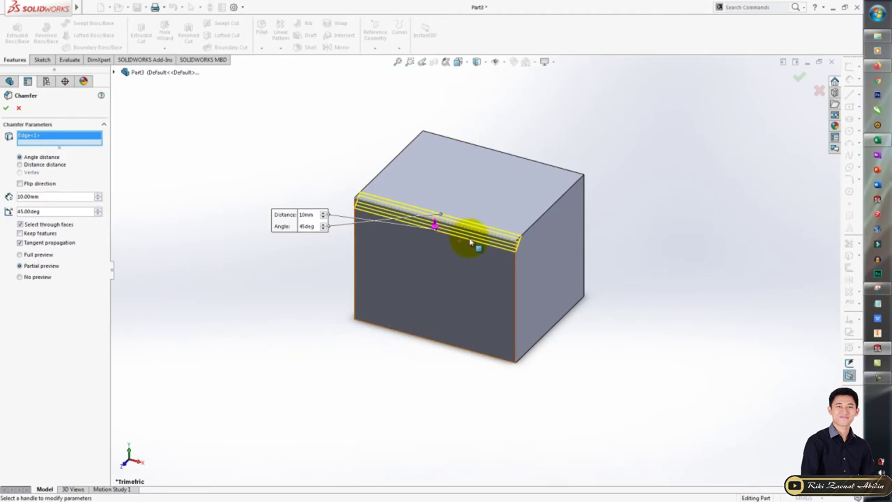
pyautogui.moveTo(470, 242)
pyautogui.mouseDown(button='middle')
pyautogui.moveTo(553, 295)
pyautogui.moveTo(481, 239)
pyautogui.moveTo(394, 243)
pyautogui.moveTo(467, 246)
pyautogui.moveTo(472, 273)
pyautogui.moveTo(408, 193)
pyautogui.moveTo(427, 196)
pyautogui.moveTo(406, 199)
pyautogui.mouseUp(button='middle')
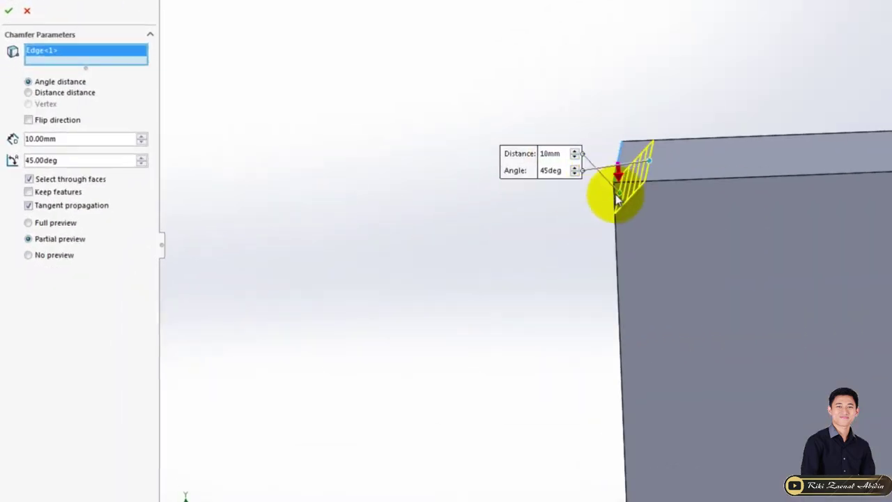
pyautogui.moveTo(715, 180)
pyautogui.mouseDown(button='middle')
pyautogui.moveTo(721, 156)
pyautogui.moveTo(711, 171)
pyautogui.mouseUp(button='middle')
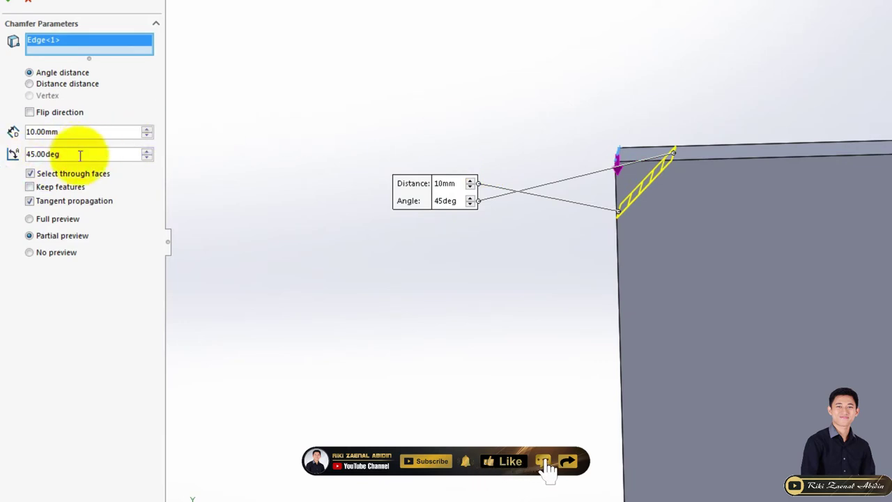
# Set the chamfer angle to 65° and distance to 20 mm, then accept Chamfer1.
pyautogui.moveTo(80, 154); pyautogui.dragTo(2, 167)
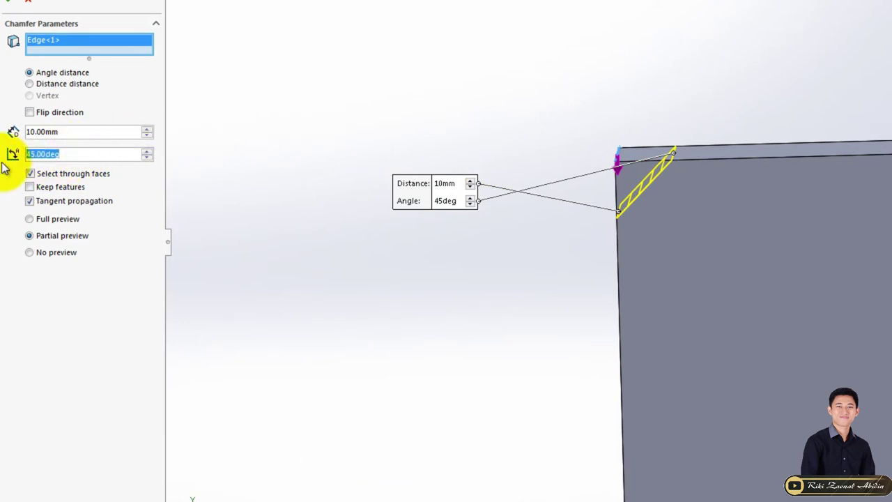
pyautogui.write('65')
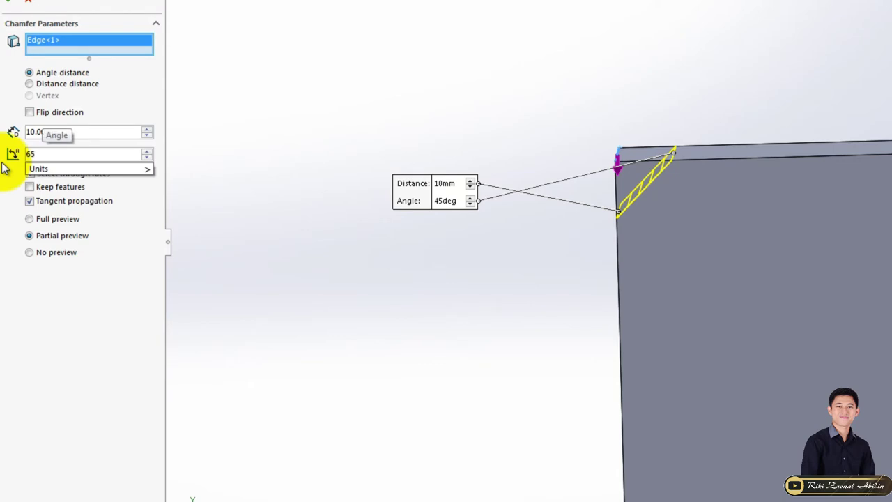
pyautogui.click(80, 132)
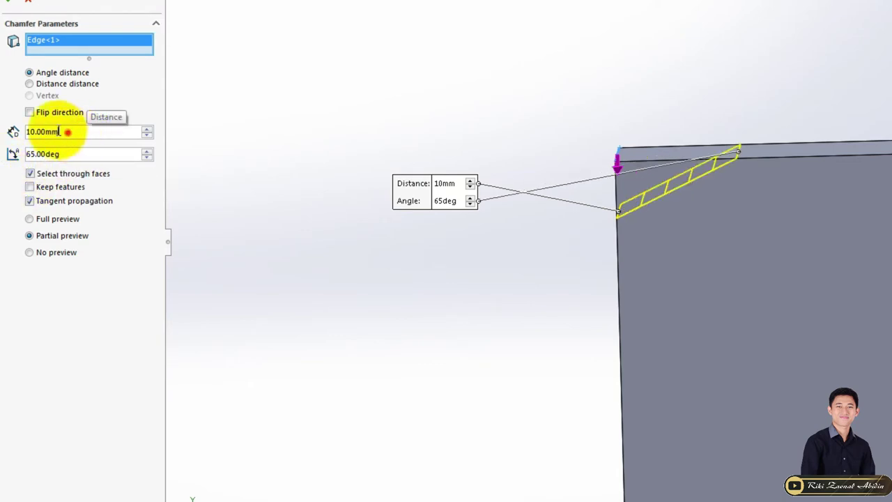
pyautogui.moveTo(67, 132); pyautogui.dragTo(4, 136)
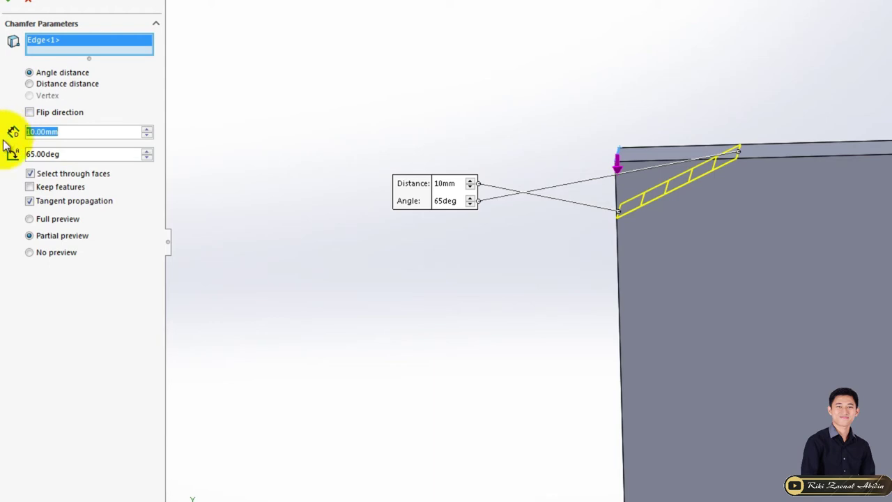
pyautogui.write('20')
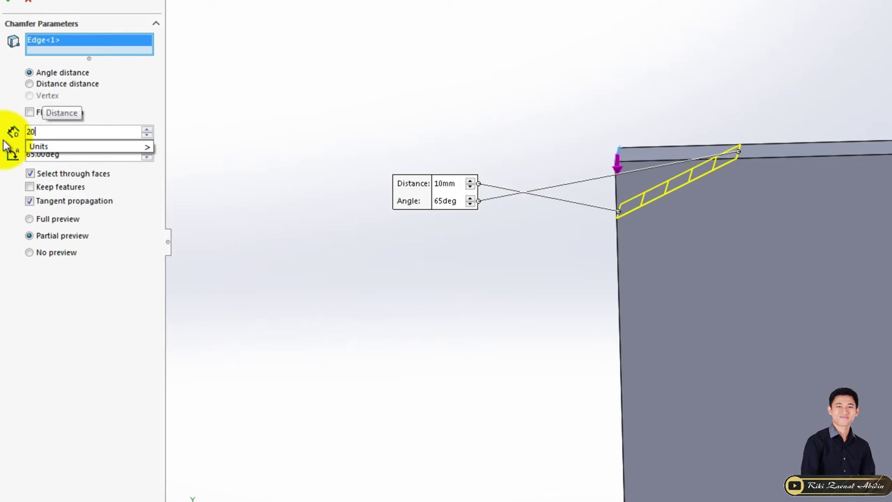
pyautogui.press('Return')
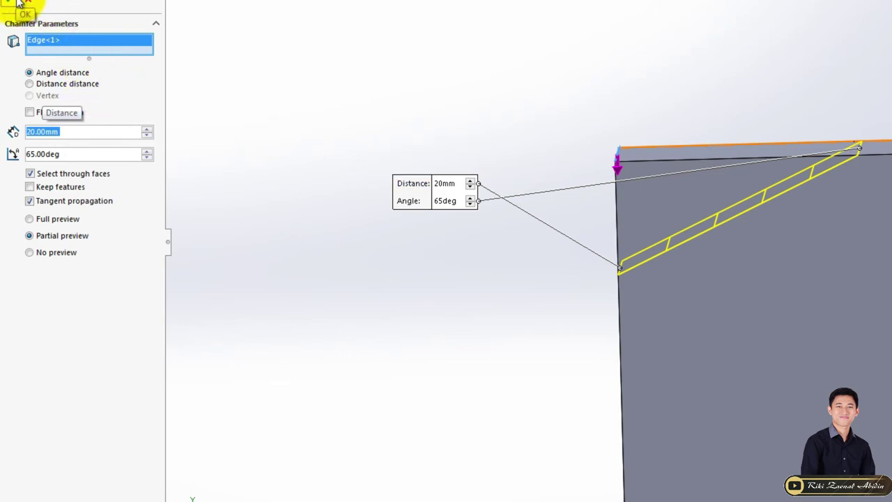
pyautogui.click(18, 3)
# Start a second chamfer and select the block's short top edge.
pyautogui.click(370, 159)
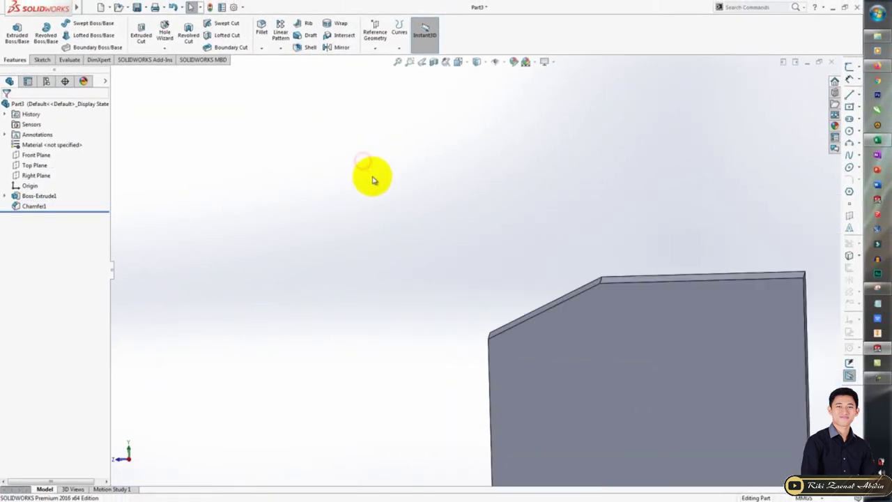
pyautogui.moveTo(373, 180); pyautogui.dragTo(513, 293, button='middle')
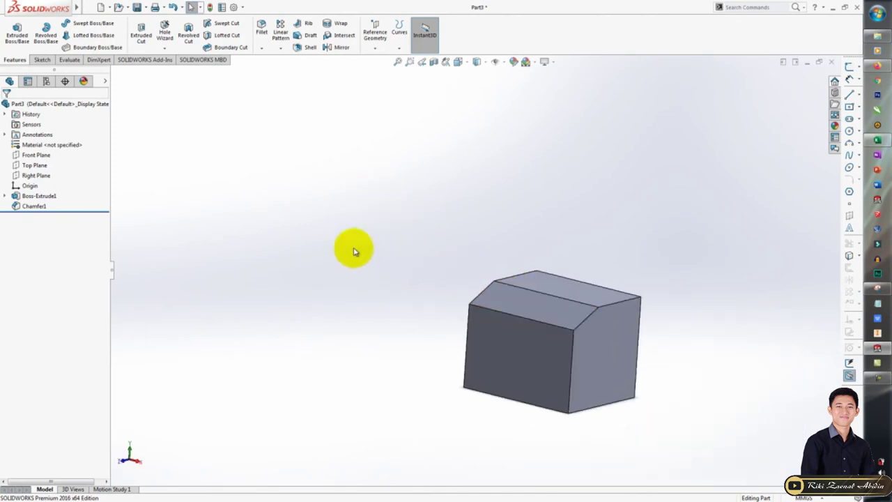
pyautogui.click(262, 49)
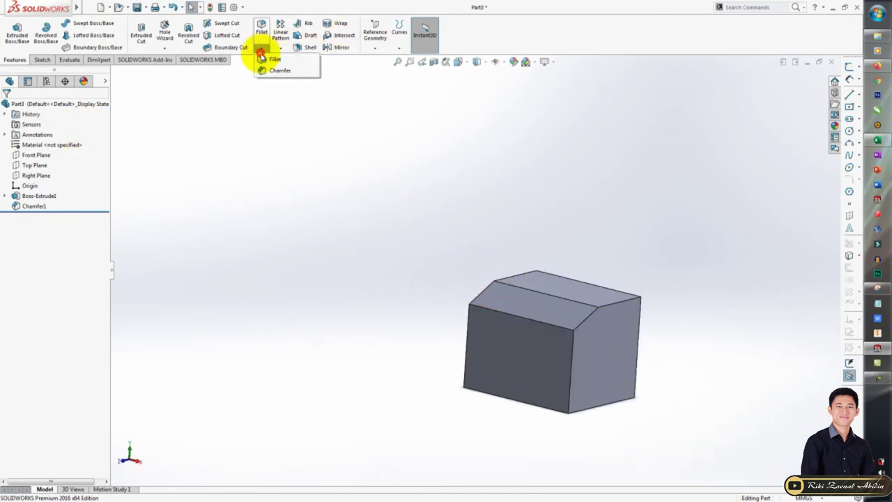
pyautogui.click(273, 71)
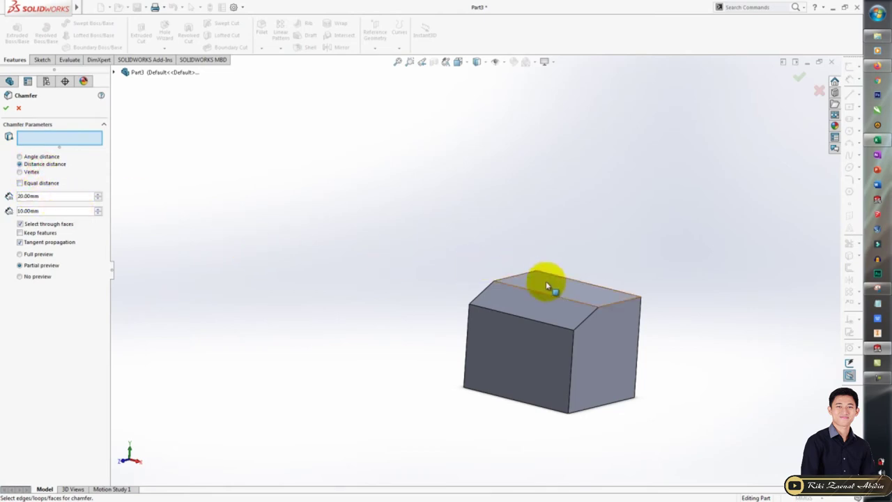
pyautogui.moveTo(576, 243)
pyautogui.mouseDown(button='middle')
pyautogui.moveTo(515, 266)
pyautogui.moveTo(532, 355)
pyautogui.moveTo(586, 310)
pyautogui.mouseUp(button='middle')
pyautogui.click(586, 307)
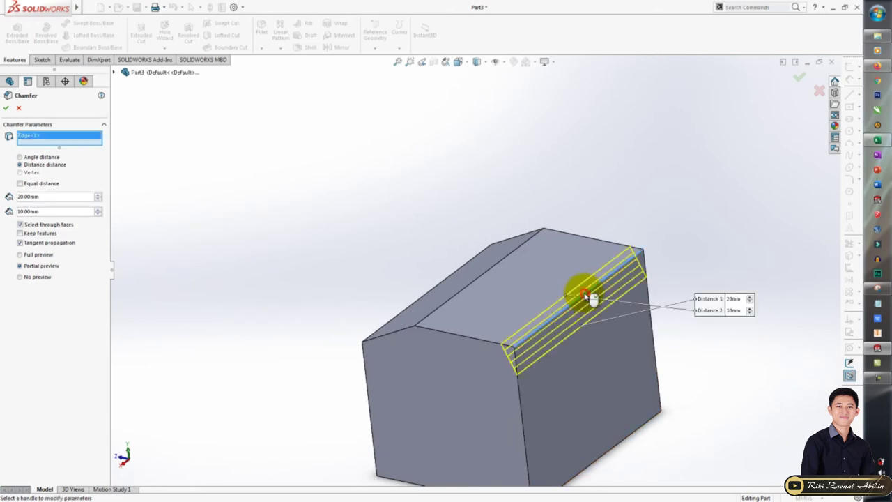
pyautogui.scroll(2, 538, 332)
pyautogui.scroll(2, 538, 332)
pyautogui.moveTo(572, 298); pyautogui.dragTo(528, 319, button='middle')
# Set the distance-distance chamfer values to 15 mm and 5 mm.
pyautogui.doubleClick(46, 198)
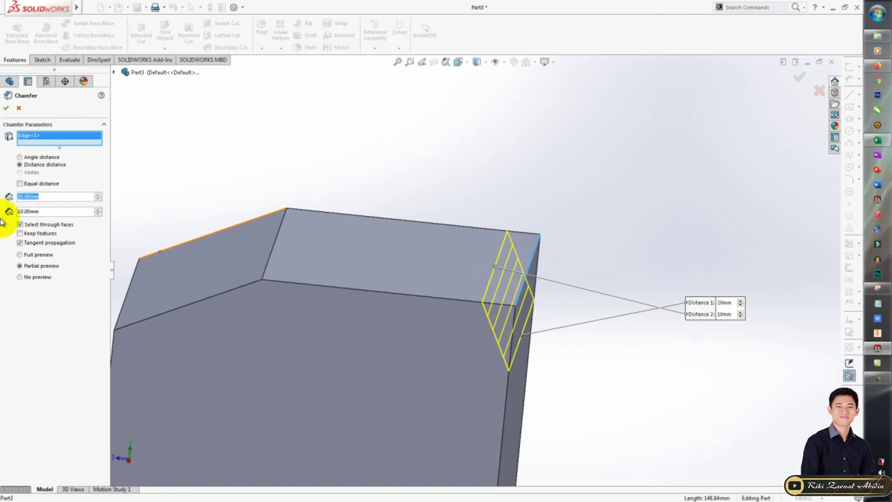
pyautogui.write('45')
pyautogui.press('BackSpace')
pyautogui.press('BackSpace')
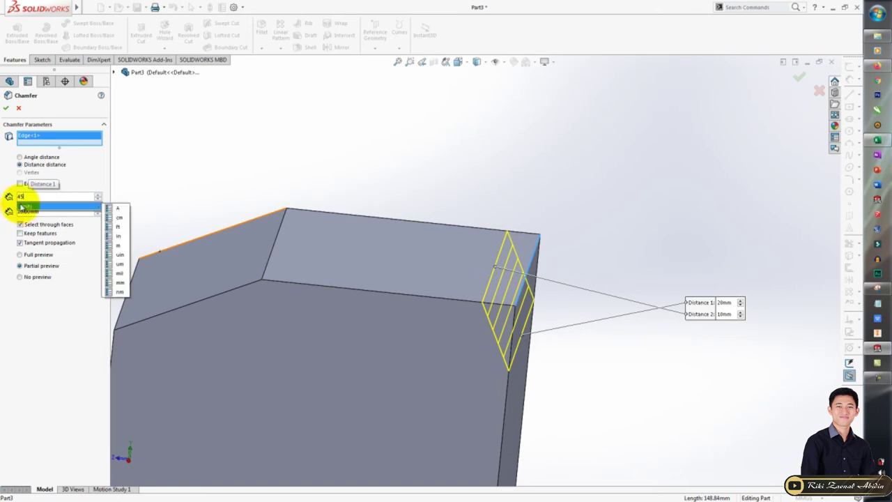
pyautogui.write('1')
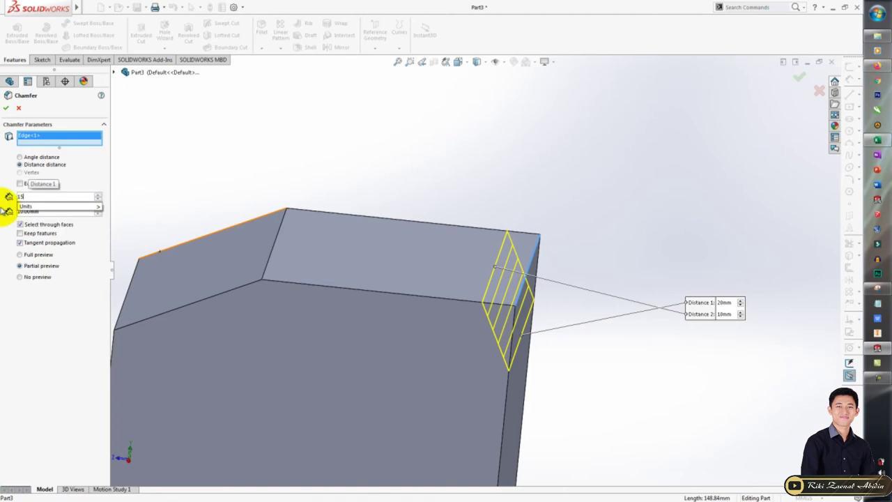
pyautogui.write('5')
pyautogui.press('Return')
pyautogui.moveTo(43, 212); pyautogui.dragTo(3, 213)
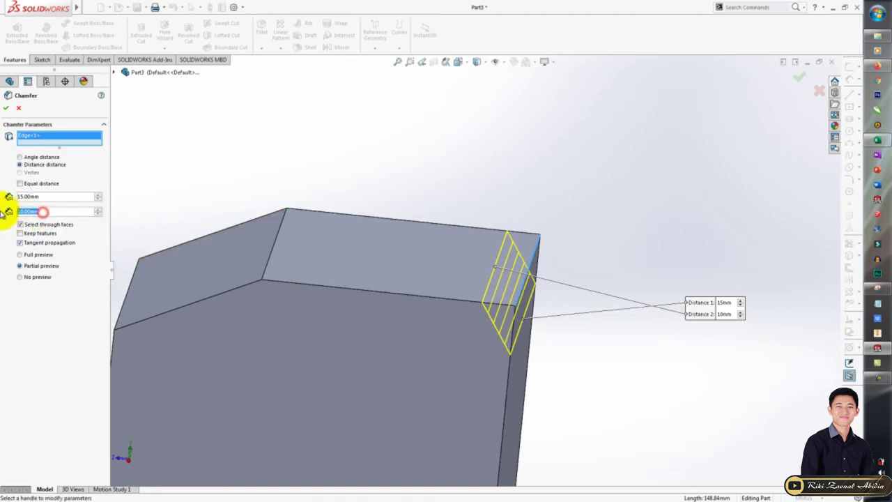
pyautogui.write('5')
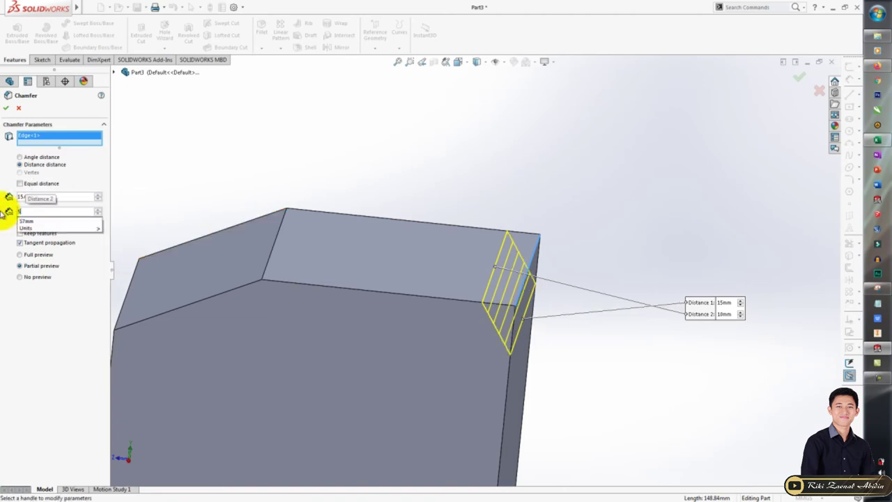
pyautogui.press('Return')
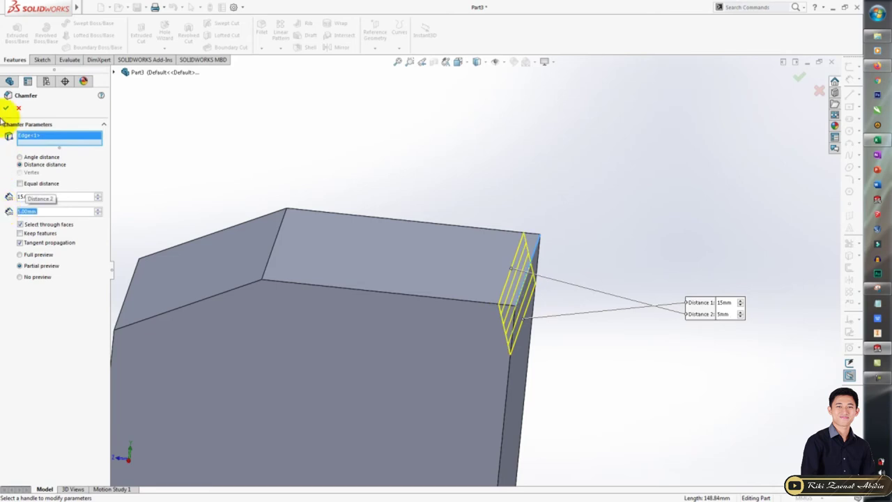
# Accept the 15 mm × 5 mm Chamfer2 and orbit to view both chamfers.
pyautogui.click(6, 107)
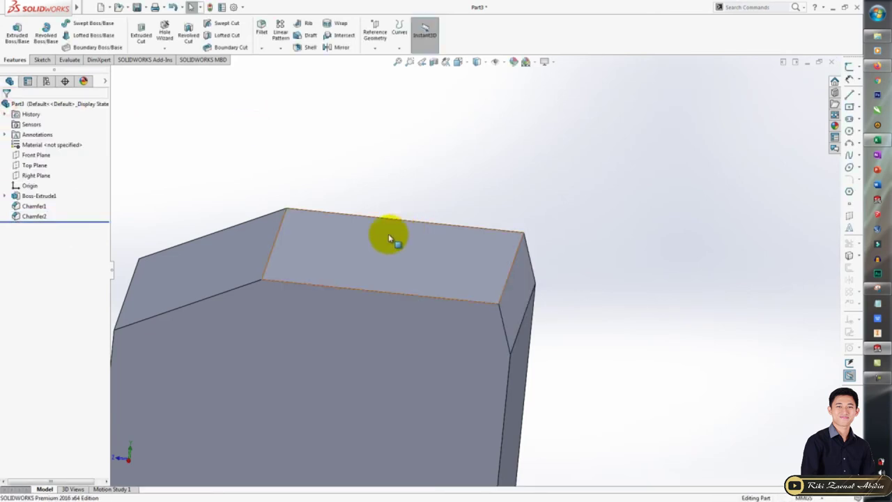
pyautogui.moveTo(411, 253)
pyautogui.mouseDown(button='middle')
pyautogui.moveTo(397, 242)
pyautogui.moveTo(428, 237)
pyautogui.moveTo(418, 239)
pyautogui.mouseUp(button='middle')
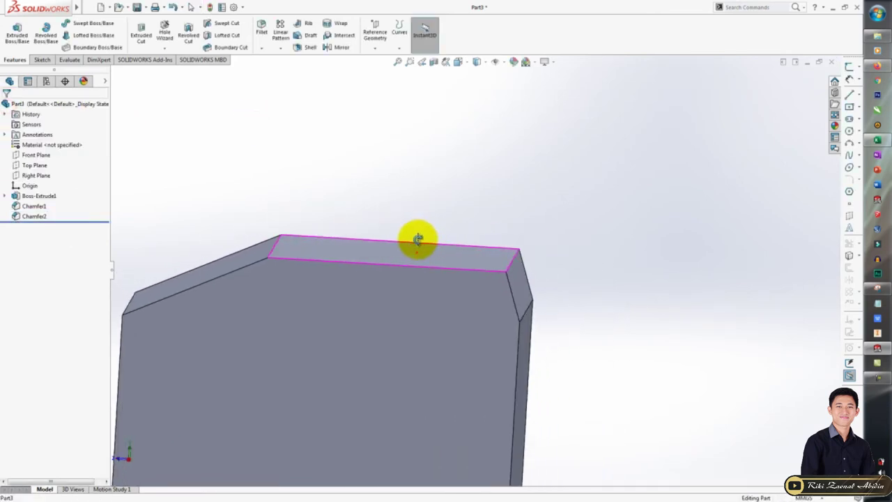
pyautogui.moveTo(514, 248)
pyautogui.mouseDown(button='middle')
pyautogui.moveTo(525, 246)
pyautogui.moveTo(514, 263)
pyautogui.moveTo(525, 249)
pyautogui.moveTo(544, 258)
pyautogui.moveTo(281, 307)
pyautogui.moveTo(308, 264)
pyautogui.mouseUp(button='middle')
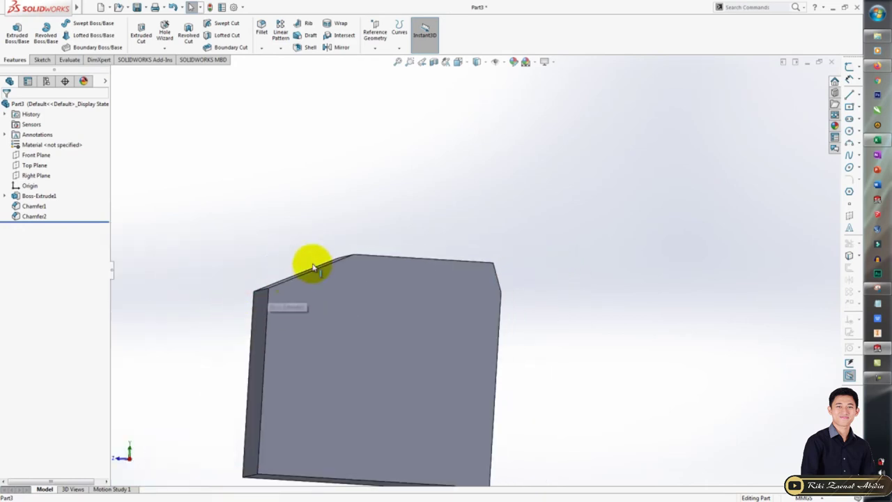
pyautogui.moveTo(325, 121); pyautogui.dragTo(313, 70, button='middle')
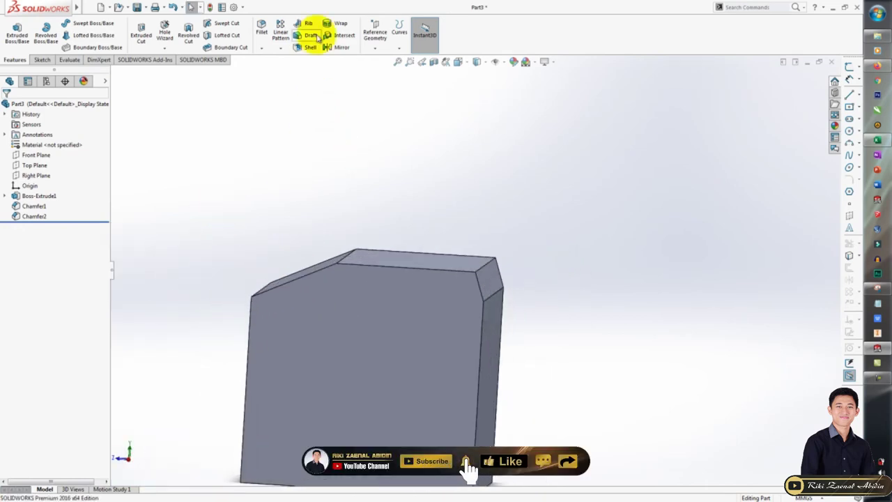
# Start a Vertex chamfer and pick the block's top corner vertex.
pyautogui.click(261, 47)
pyautogui.click(267, 69)
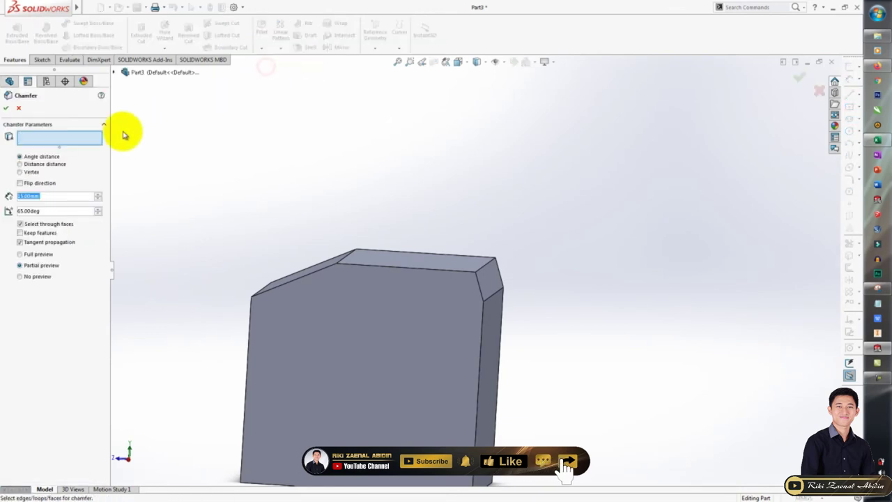
pyautogui.click(31, 172)
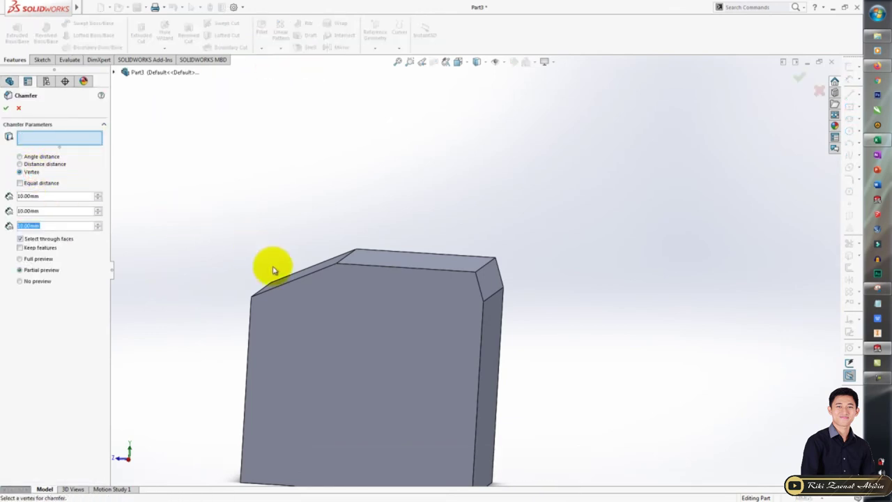
pyautogui.scroll(3, 283, 278)
pyautogui.moveTo(283, 279)
pyautogui.mouseDown(button='middle')
pyautogui.moveTo(350, 253)
pyautogui.moveTo(311, 171)
pyautogui.moveTo(365, 272)
pyautogui.moveTo(434, 211)
pyautogui.moveTo(433, 151)
pyautogui.moveTo(377, 189)
pyautogui.mouseUp(button='middle')
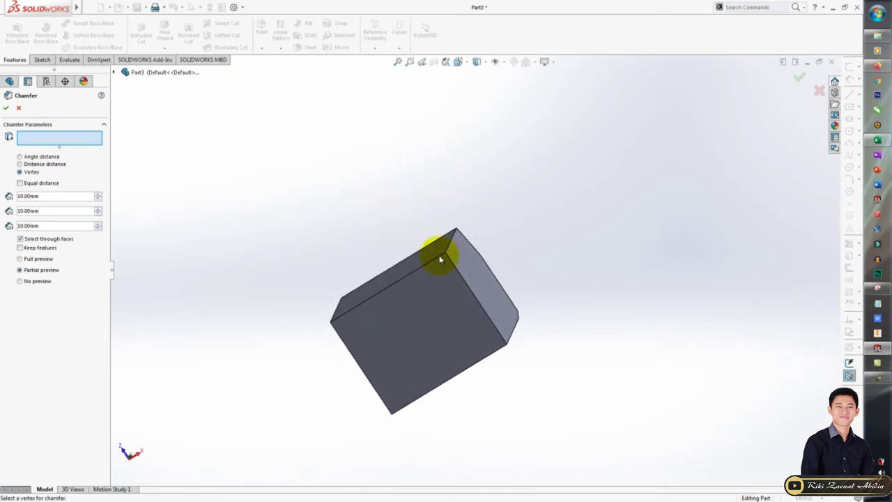
pyautogui.scroll(-3, 452, 283)
pyautogui.moveTo(445, 279); pyautogui.dragTo(347, 278, button='middle')
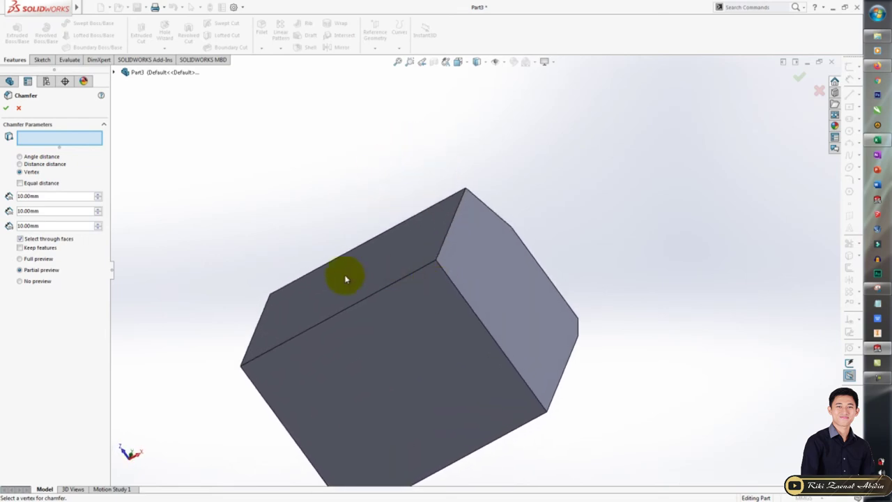
pyautogui.click(439, 260)
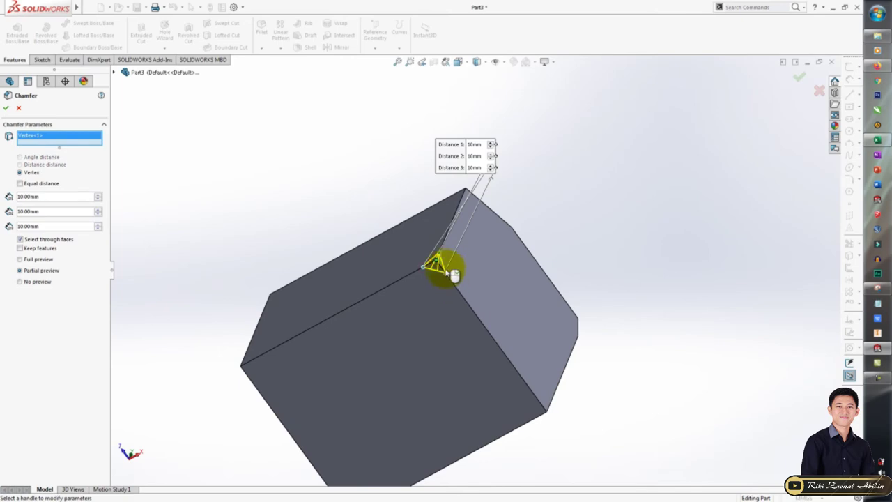
# Apply the vertex chamfer with 10 mm on all three distances as Chamfer3.
pyautogui.scroll(2, 454, 273)
pyautogui.scroll(-2, 454, 274)
pyautogui.scroll(-2, 460, 278)
pyautogui.scroll(-2, 446, 275)
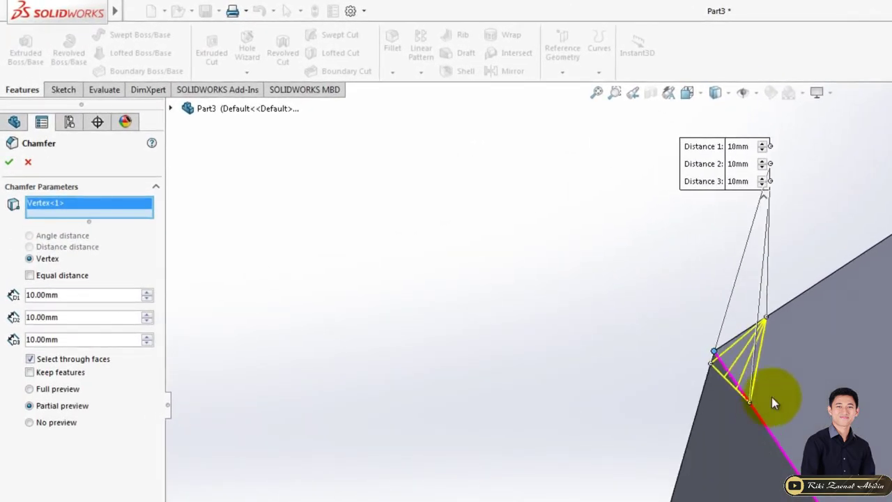
pyautogui.moveTo(735, 387); pyautogui.dragTo(777, 413, button='middle')
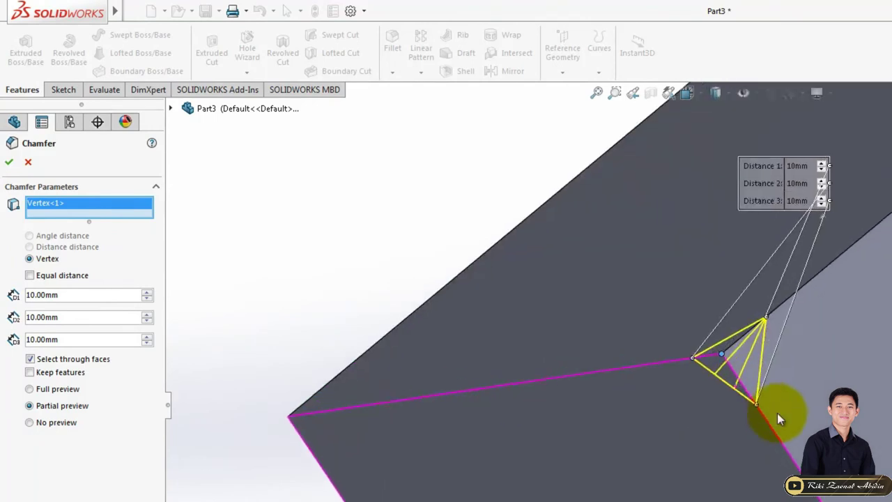
pyautogui.moveTo(707, 369); pyautogui.dragTo(733, 400, button='middle')
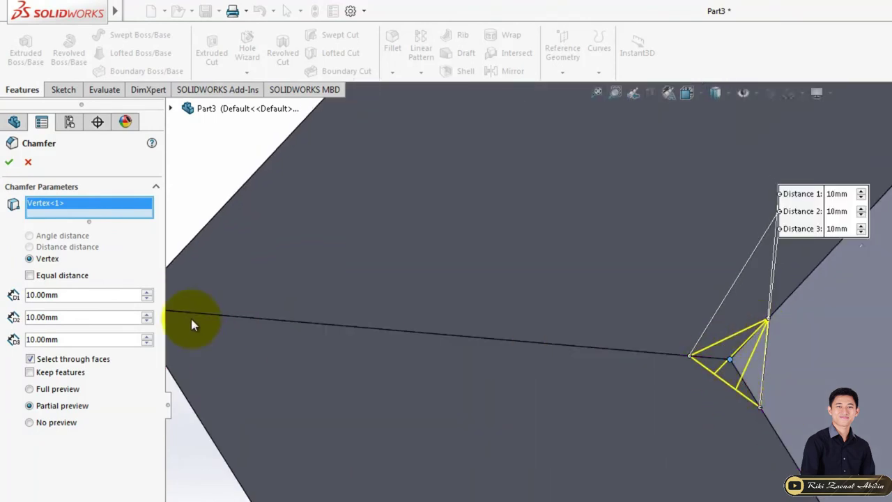
pyautogui.click(9, 161)
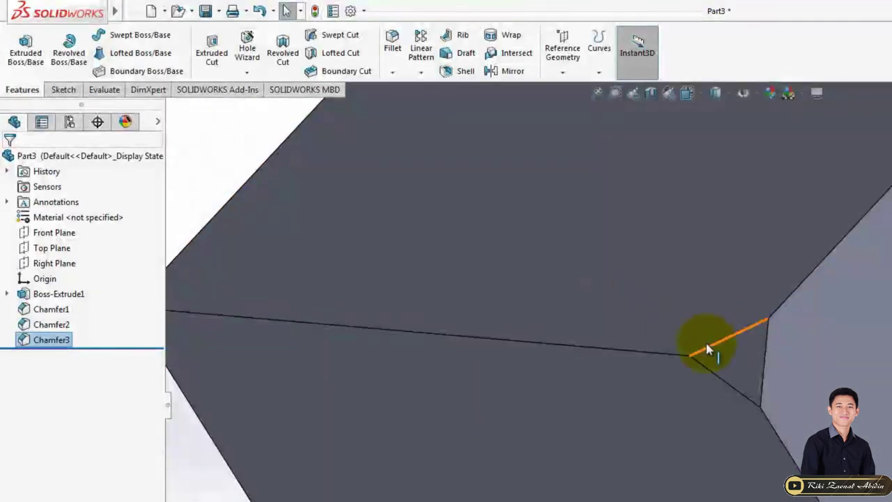
pyautogui.moveTo(707, 350); pyautogui.dragTo(699, 318, button='middle')
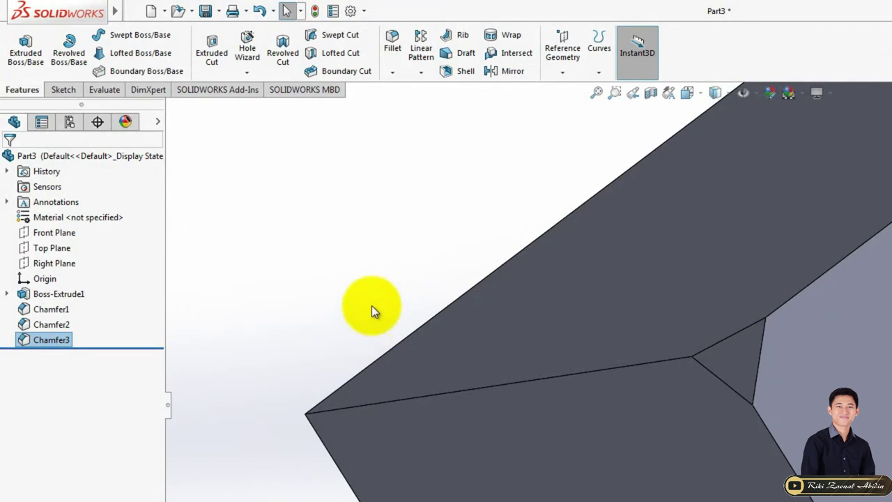
pyautogui.click(399, 72)
pyautogui.click(410, 107)
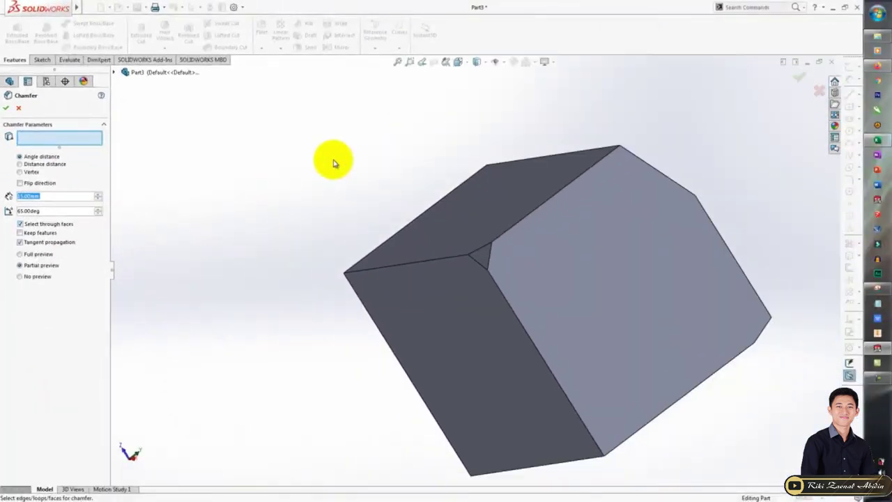
pyautogui.moveTo(333, 163)
pyautogui.mouseDown(button='middle')
pyautogui.moveTo(370, 180)
pyautogui.moveTo(293, 247)
pyautogui.moveTo(339, 244)
pyautogui.moveTo(342, 224)
pyautogui.mouseUp(button='middle')
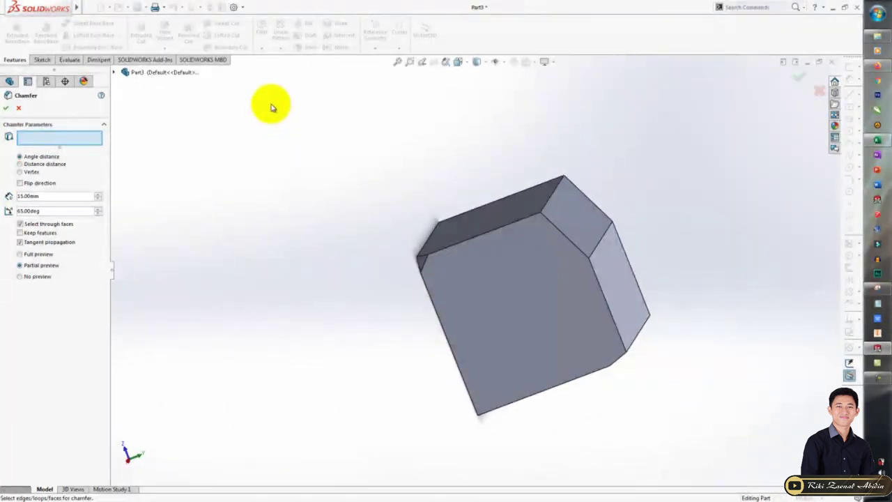
pyautogui.click(280, 47)
pyautogui.click(6, 108)
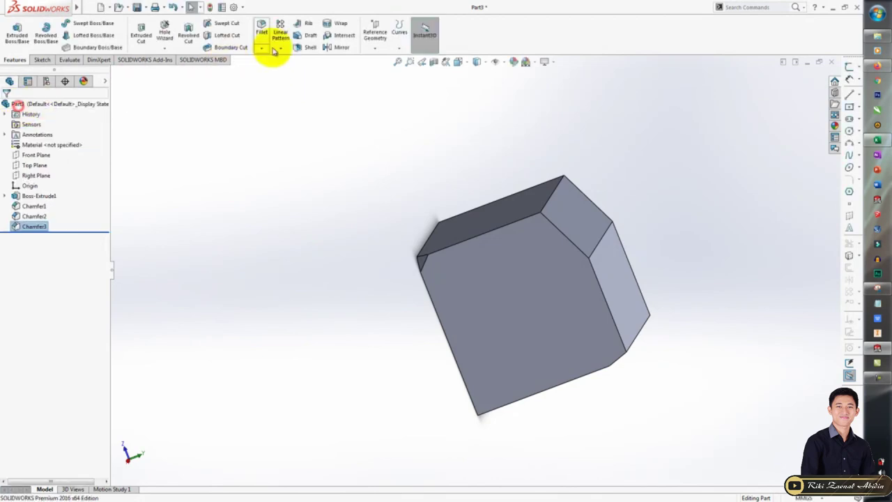
pyautogui.click(280, 47)
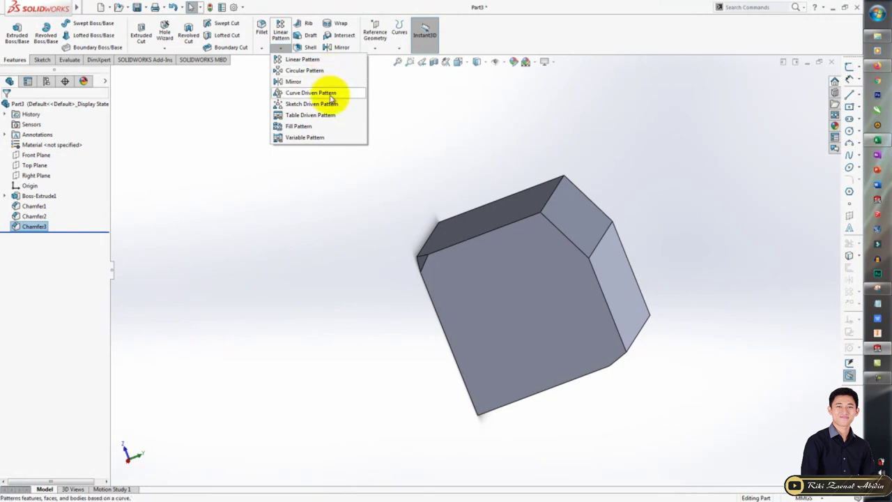
pyautogui.click(331, 125)
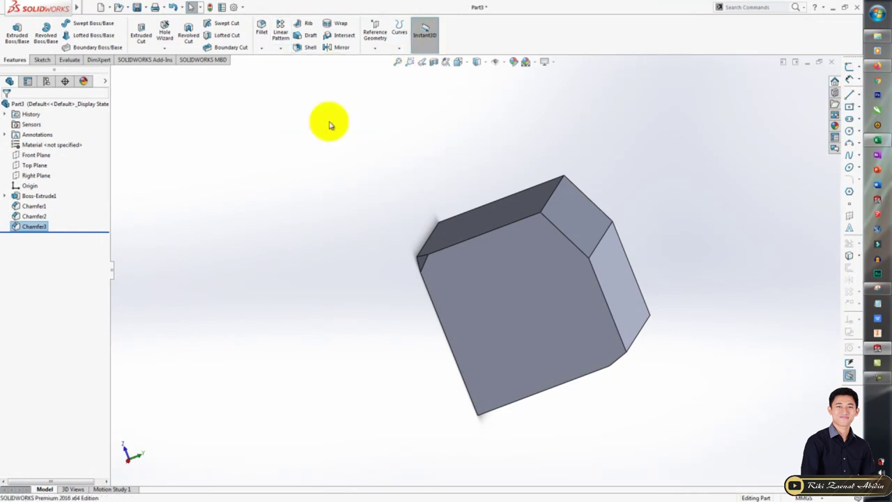
pyautogui.click(264, 48)
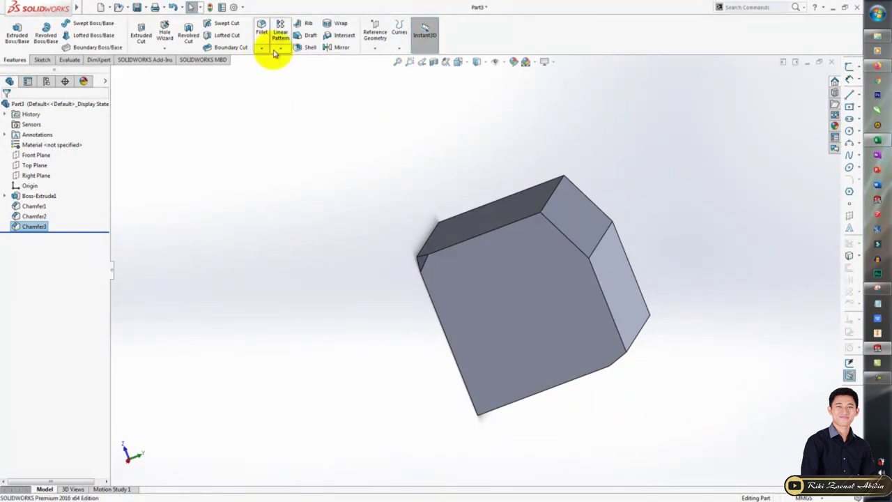
pyautogui.click(278, 49)
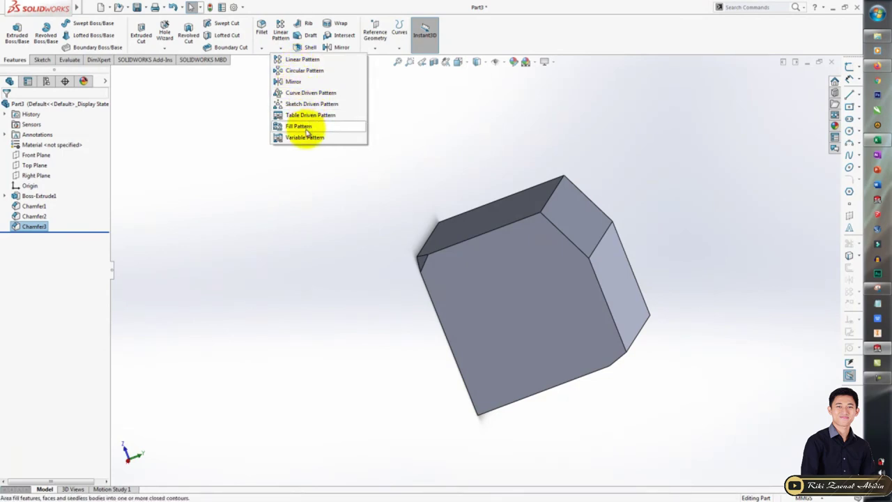
pyautogui.click(447, 127)
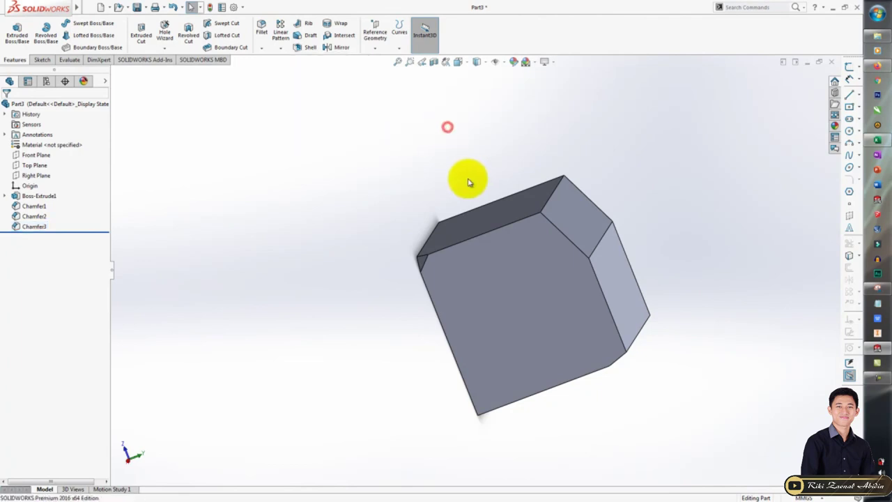
pyautogui.moveTo(468, 183)
pyautogui.mouseDown(button='middle')
pyautogui.moveTo(524, 248)
pyautogui.moveTo(438, 160)
pyautogui.moveTo(509, 289)
pyautogui.moveTo(468, 235)
pyautogui.moveTo(476, 230)
pyautogui.moveTo(474, 193)
pyautogui.mouseUp(button='middle')
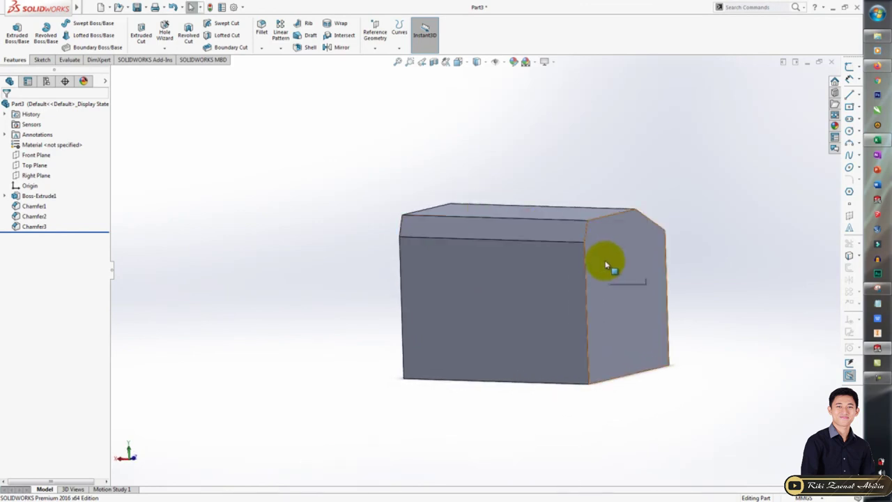